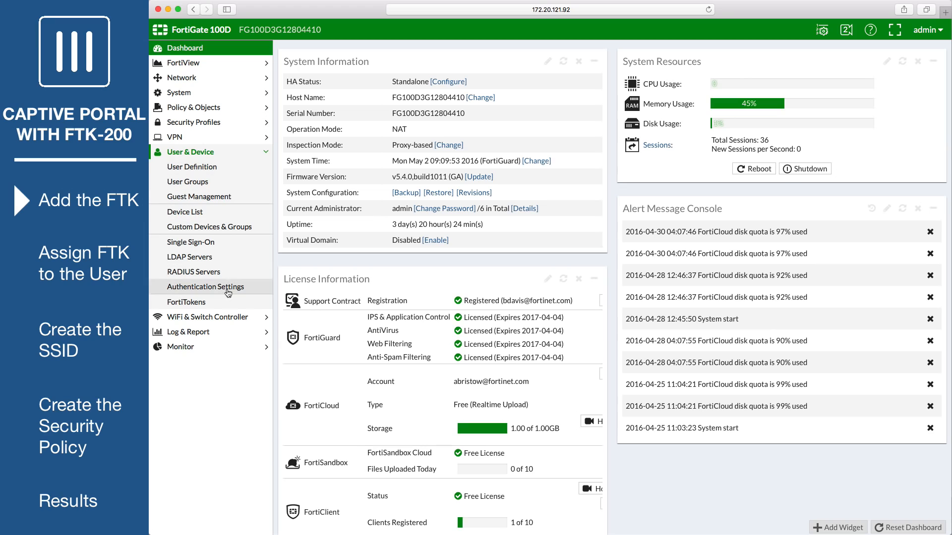
# - Register the FTK-200 as a new hard token by its serial number and refresh the token list
pyautogui.click(232, 302)
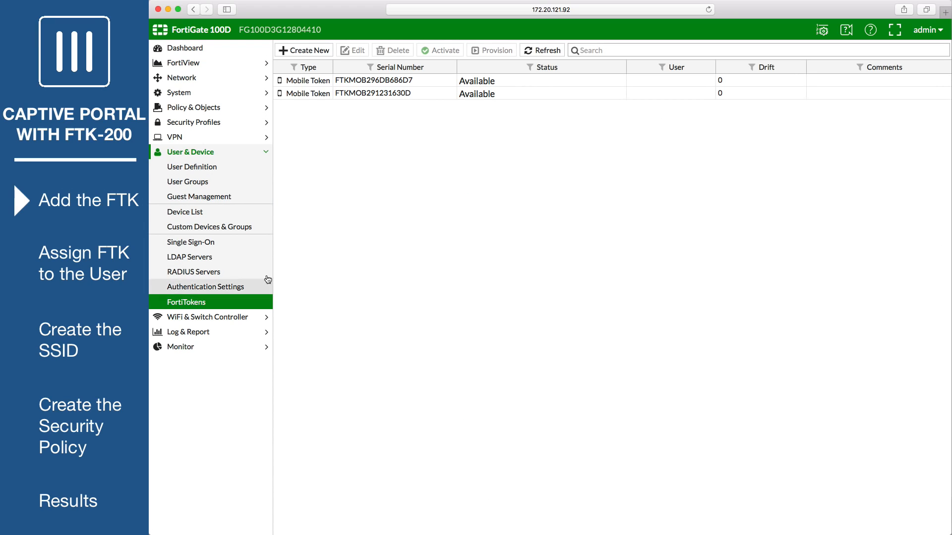
pyautogui.click(311, 54)
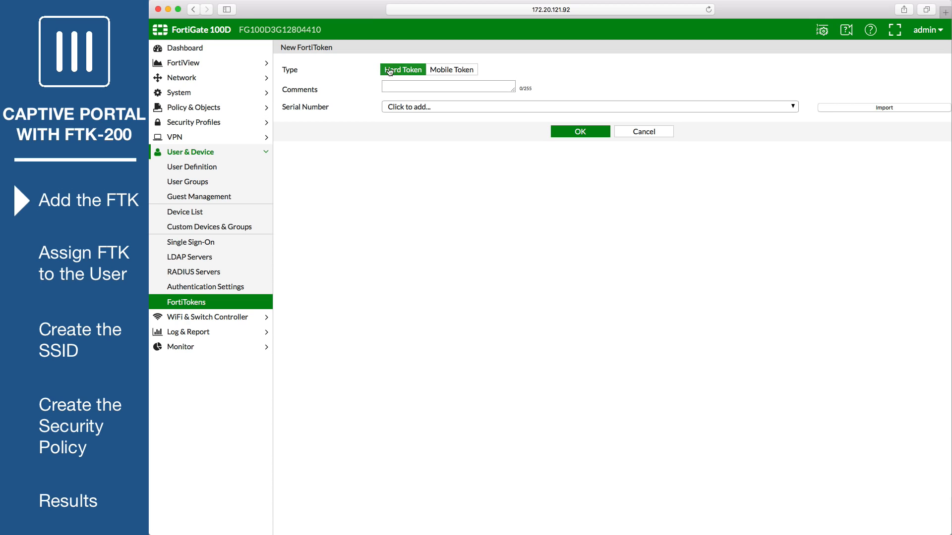
pyautogui.click(433, 107)
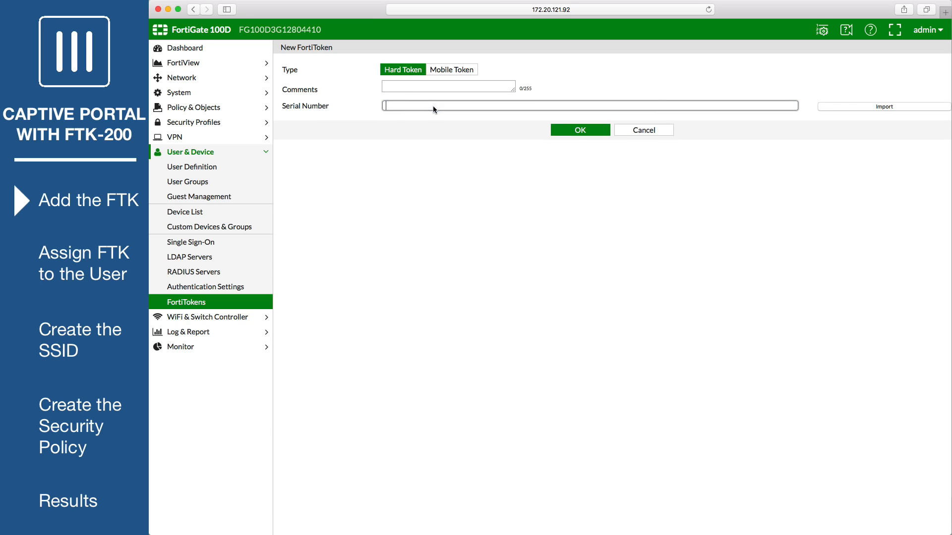
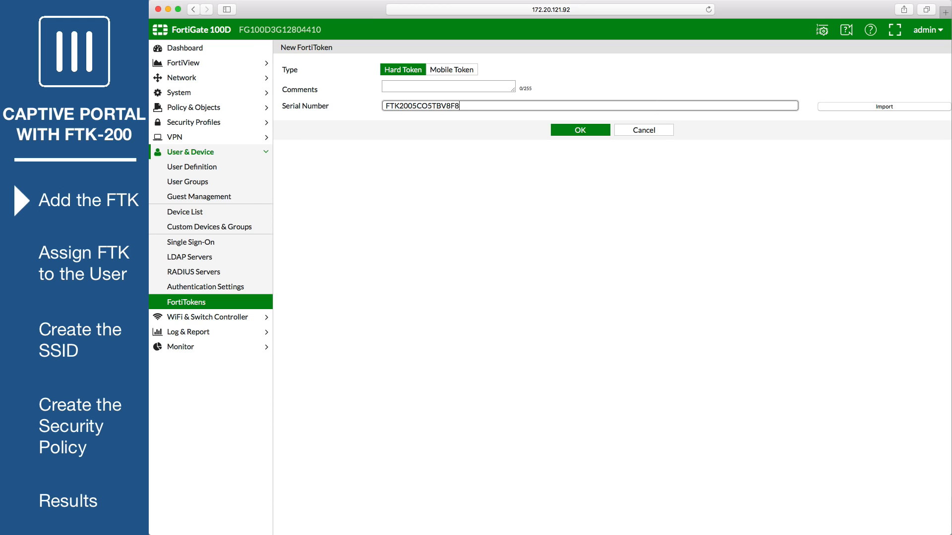
pyautogui.click(571, 131)
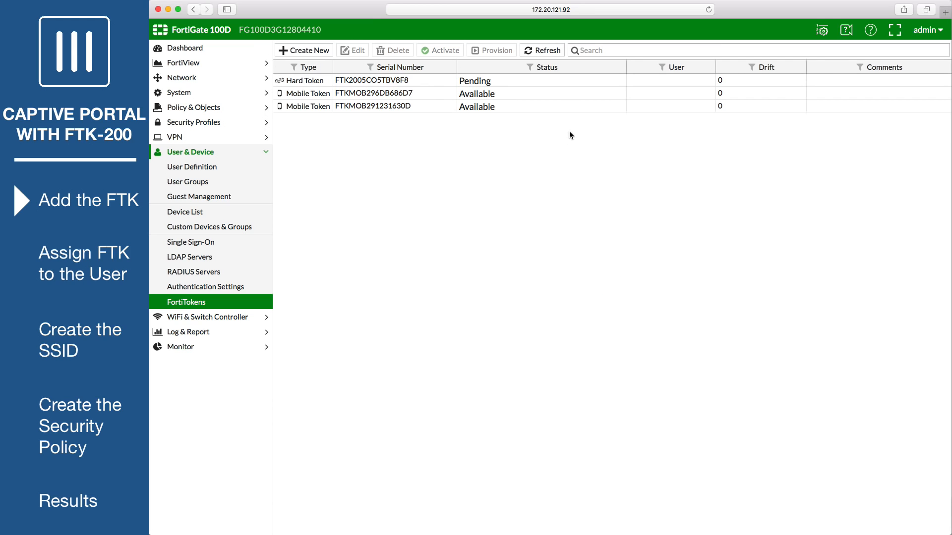
pyautogui.click(528, 51)
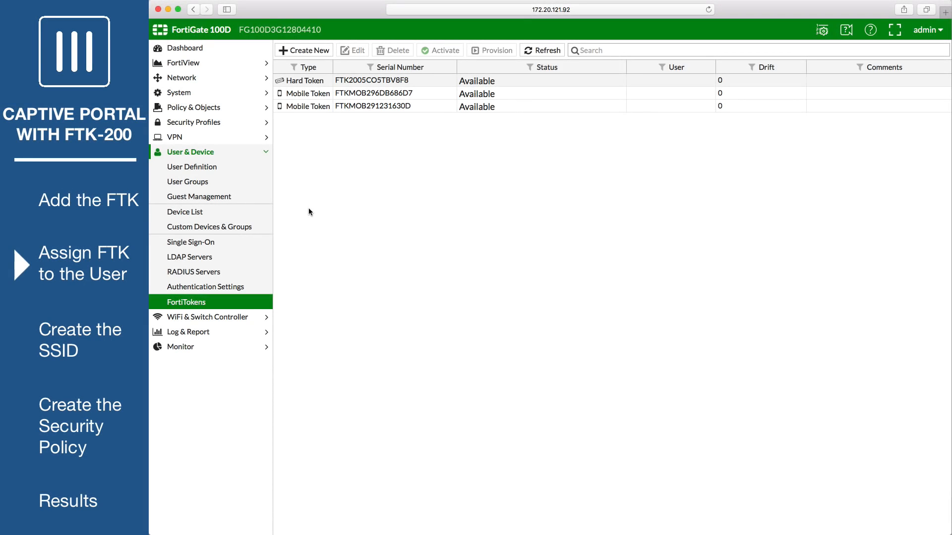
# - Edit the first local user to enable two-factor authentication with the FTK-200 hard token
pyautogui.click(217, 170)
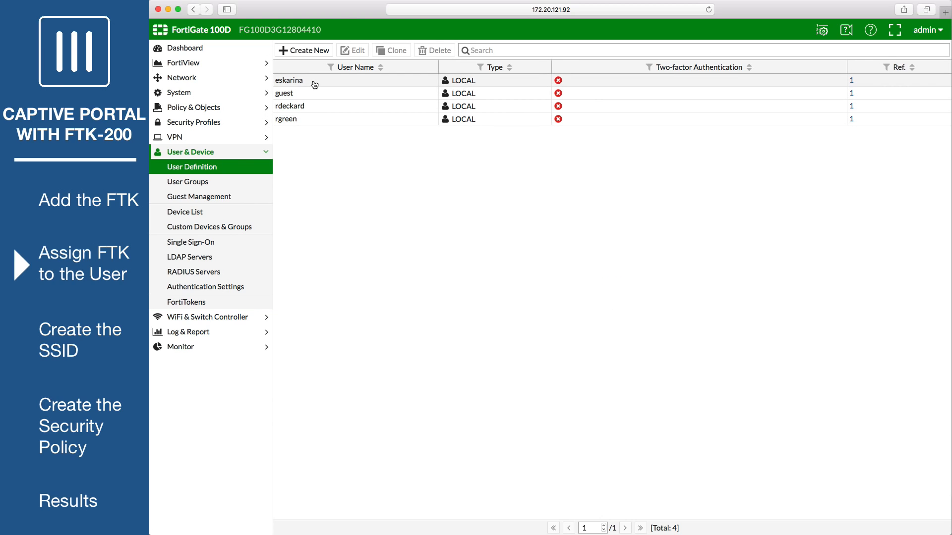
pyautogui.click(315, 84)
pyautogui.click(349, 50)
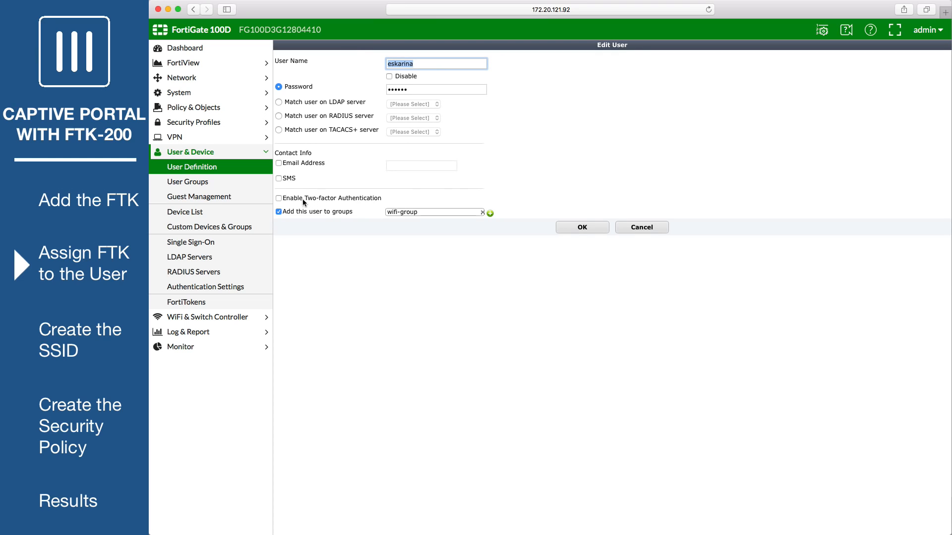
pyautogui.click(279, 198)
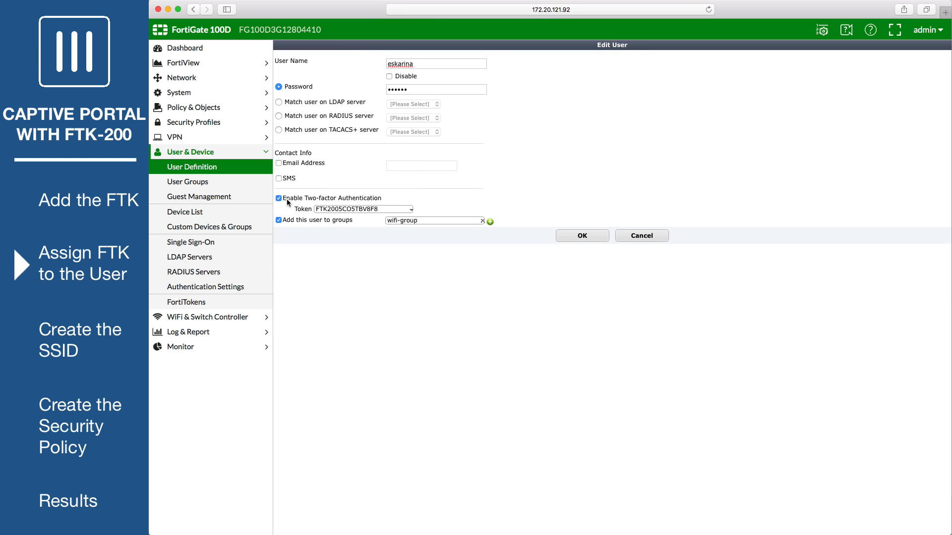
pyautogui.click(376, 208)
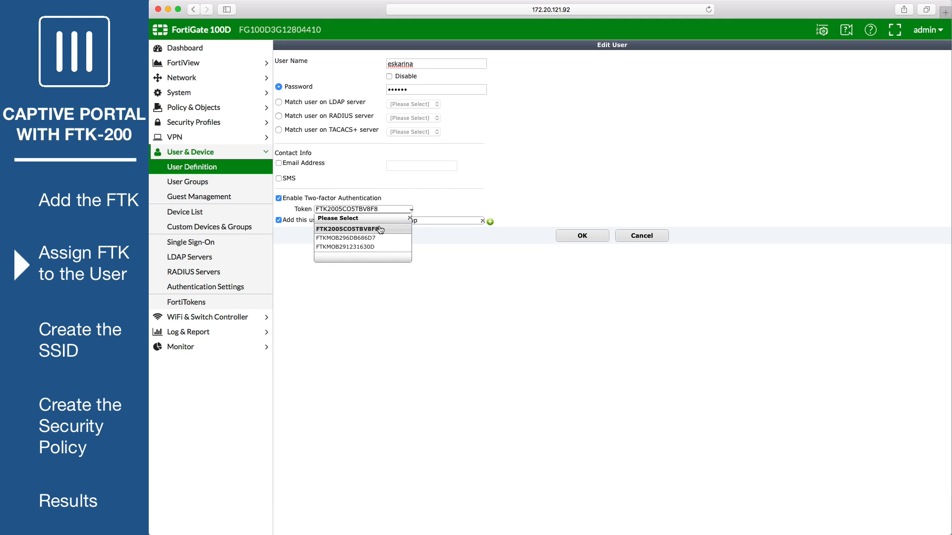
pyautogui.click(379, 229)
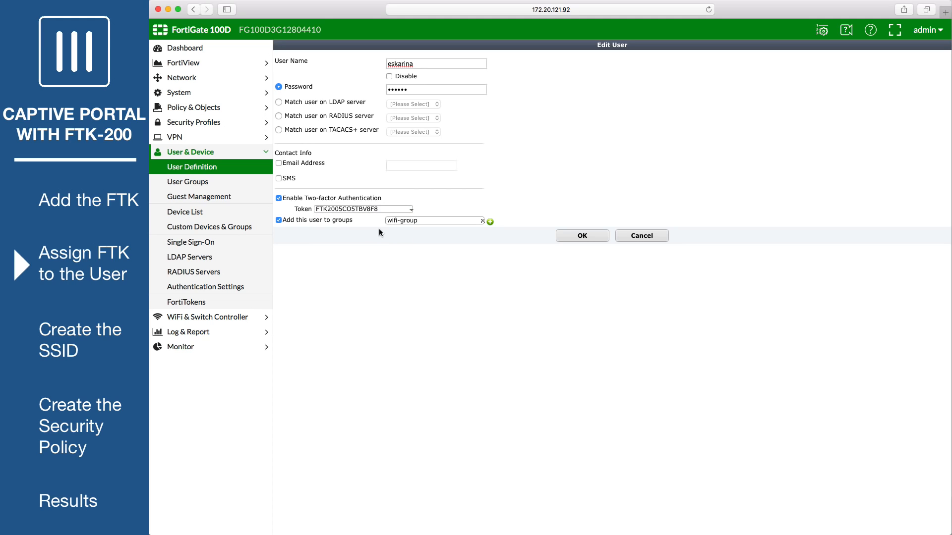
pyautogui.click(565, 237)
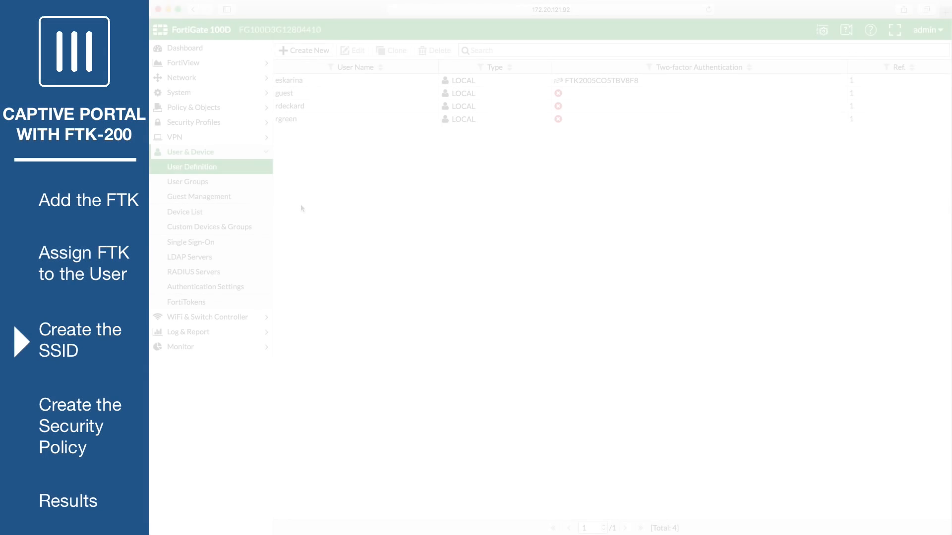
# - Start a new SSID named example-wifi with address 10.10.12.1/255.255.255.0
pyautogui.click(233, 320)
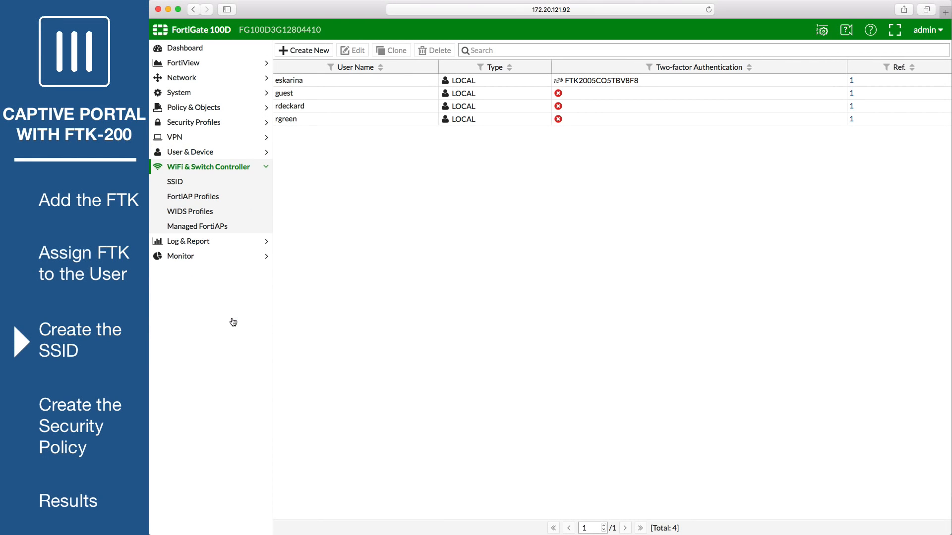
pyautogui.click(215, 188)
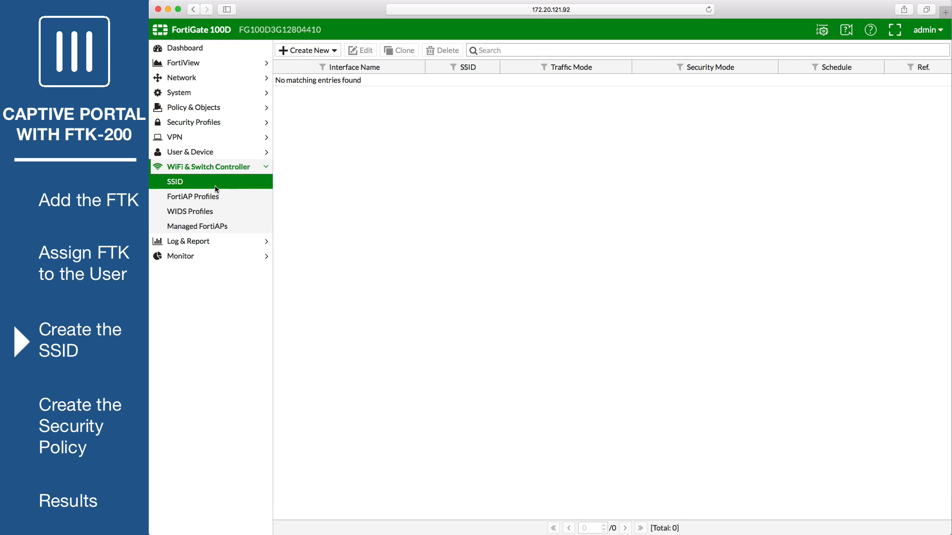
pyautogui.click(329, 51)
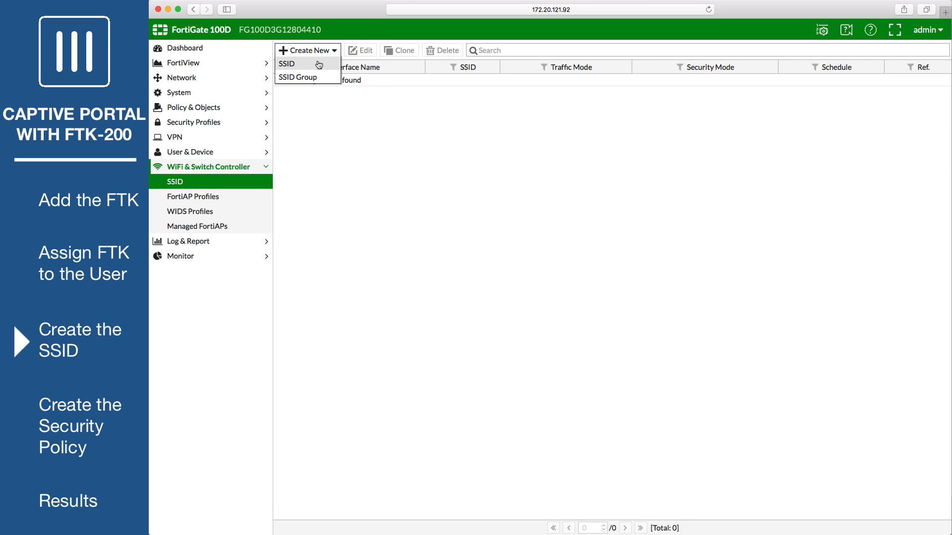
pyautogui.click(319, 63)
pyautogui.click(365, 74)
pyautogui.write('example-wifi')
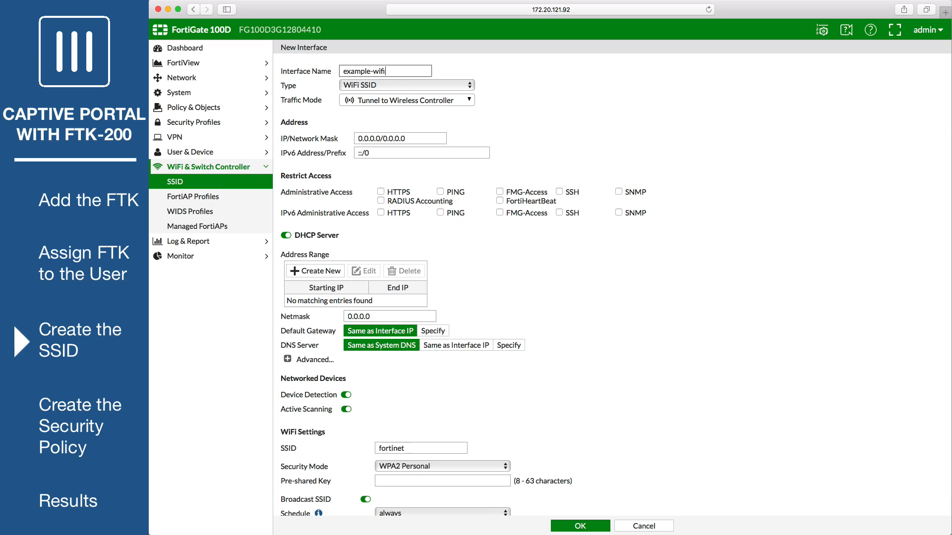
pyautogui.press('Tab')
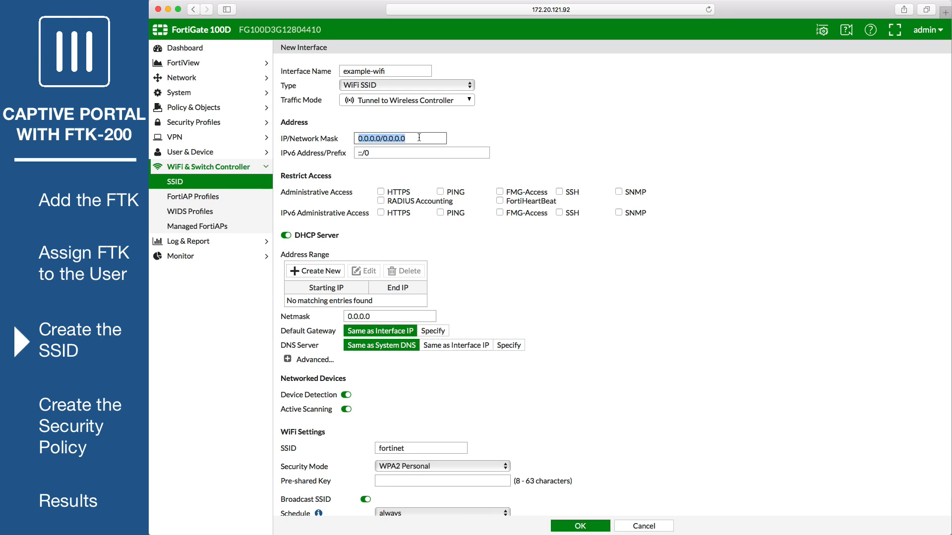
pyautogui.write('10.10.12.1/255.255.255.0')
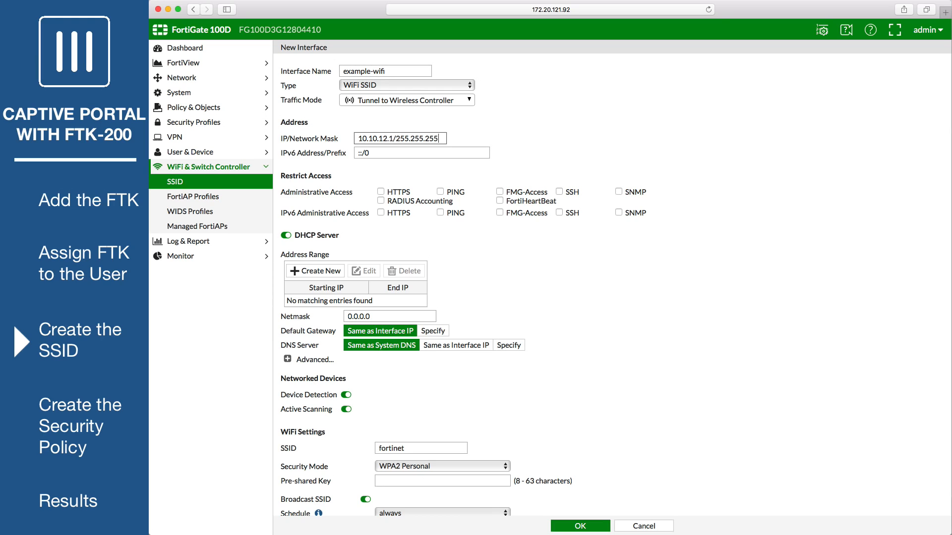
pyautogui.click(564, 264)
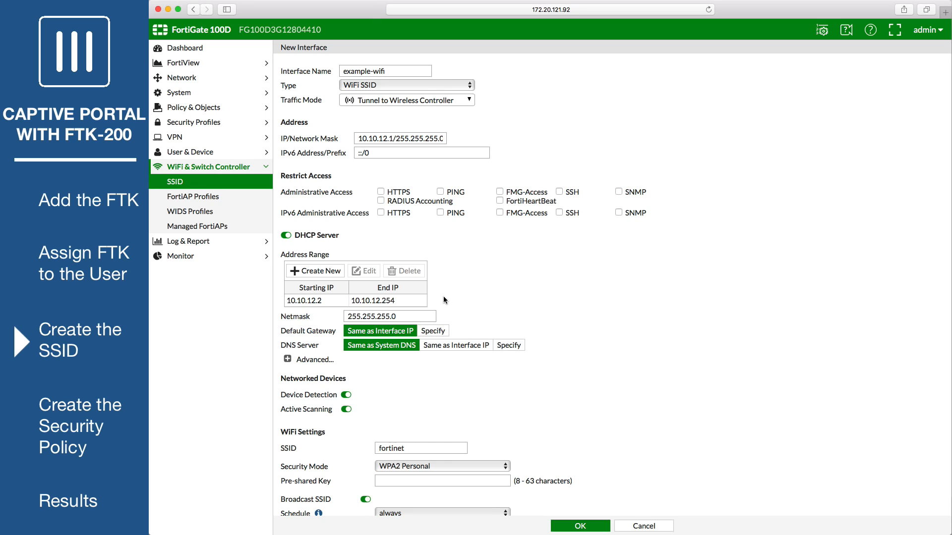
# - Set Captive Portal security with the wifi-group user group and save the SSID
pyautogui.scroll(-5, 443, 296)
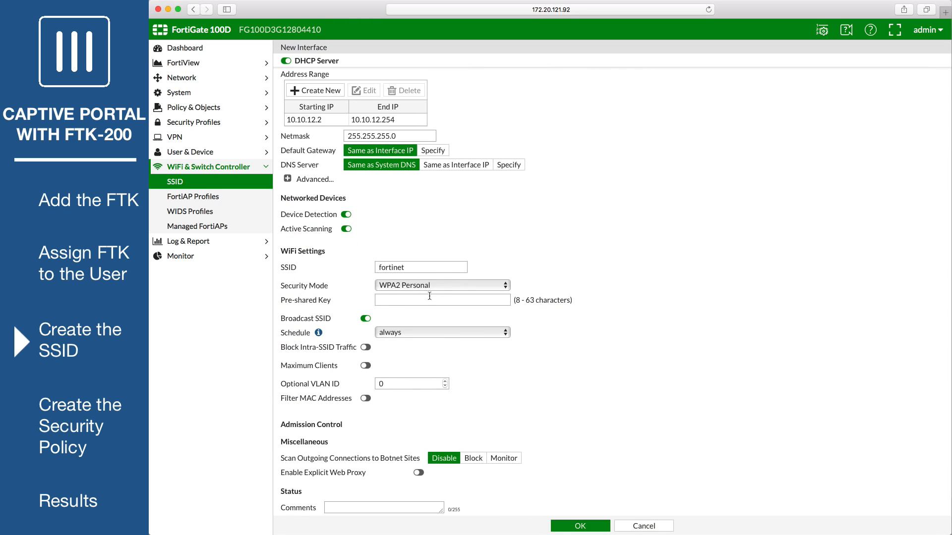
pyautogui.click(443, 288)
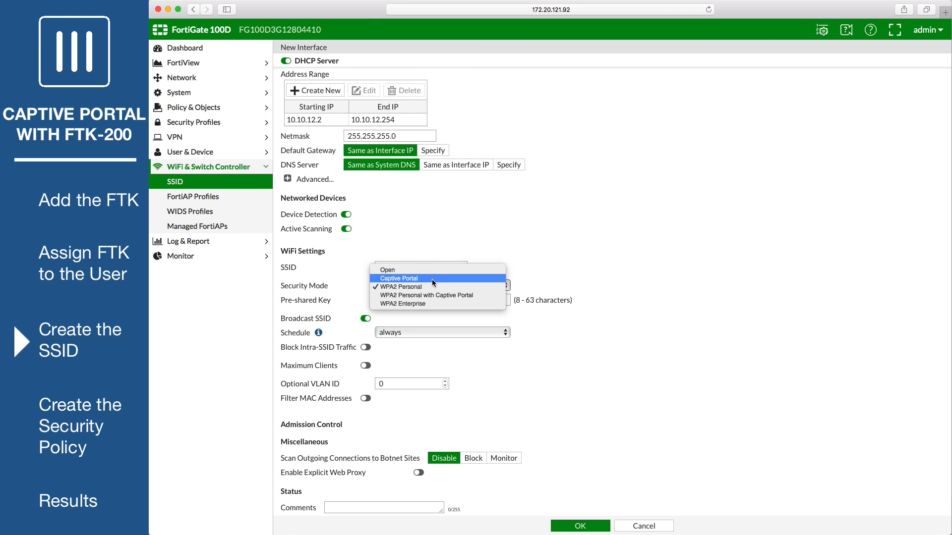
pyautogui.click(432, 279)
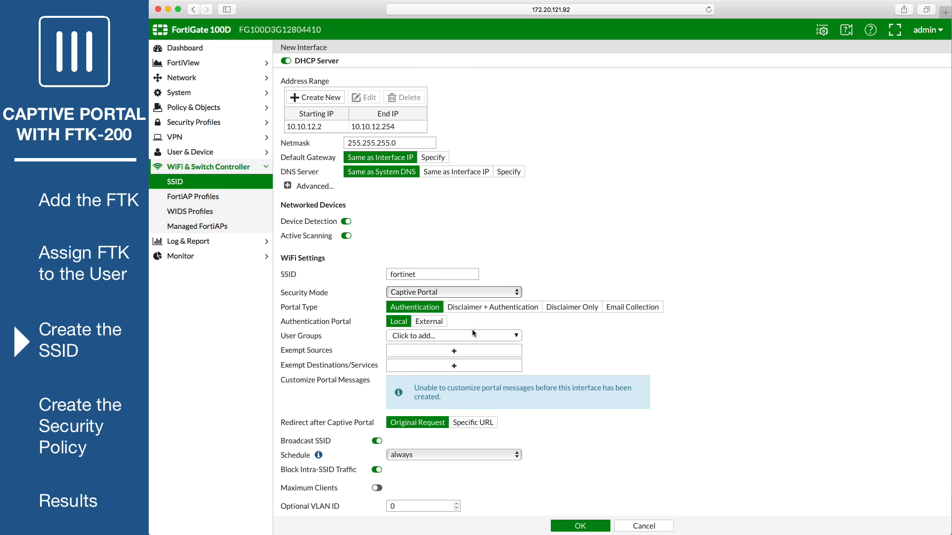
pyautogui.click(488, 335)
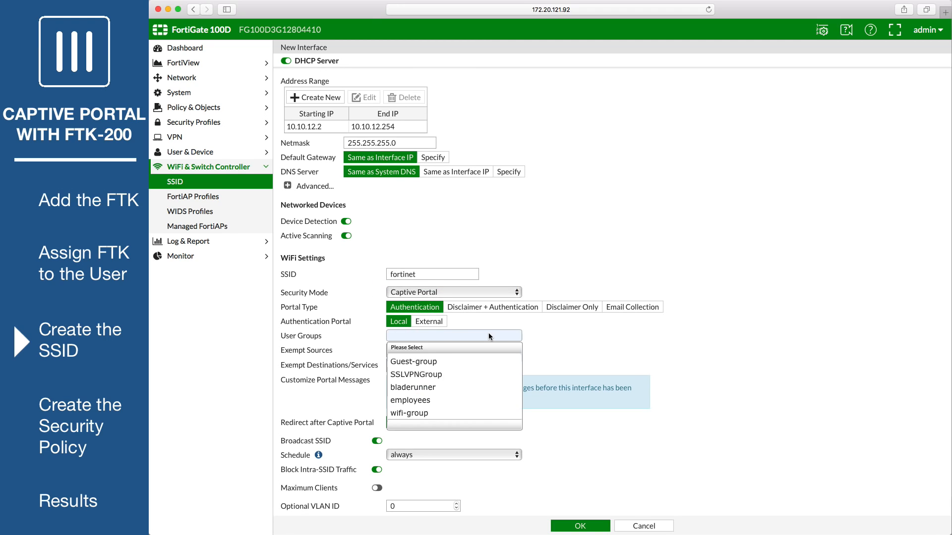
pyautogui.click(426, 413)
pyautogui.scroll(-5, 602, 456)
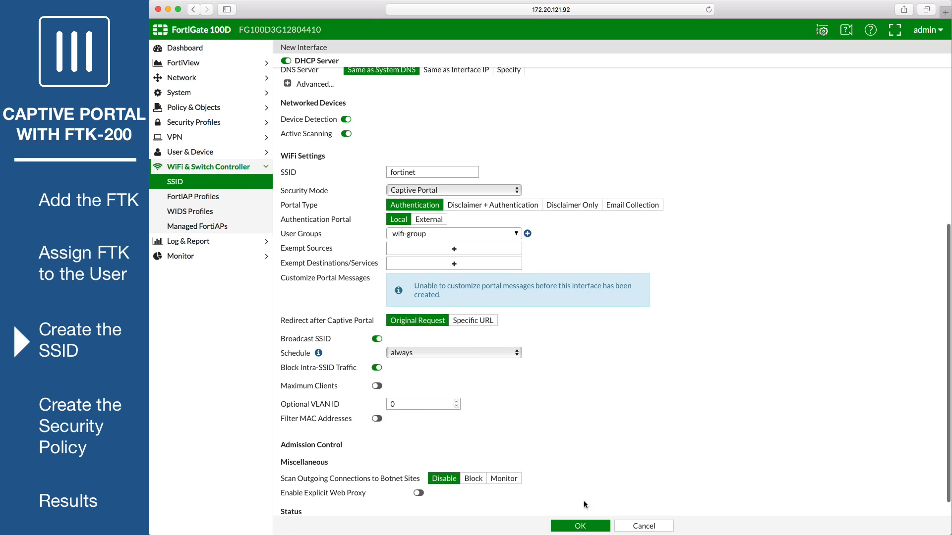
pyautogui.click(580, 525)
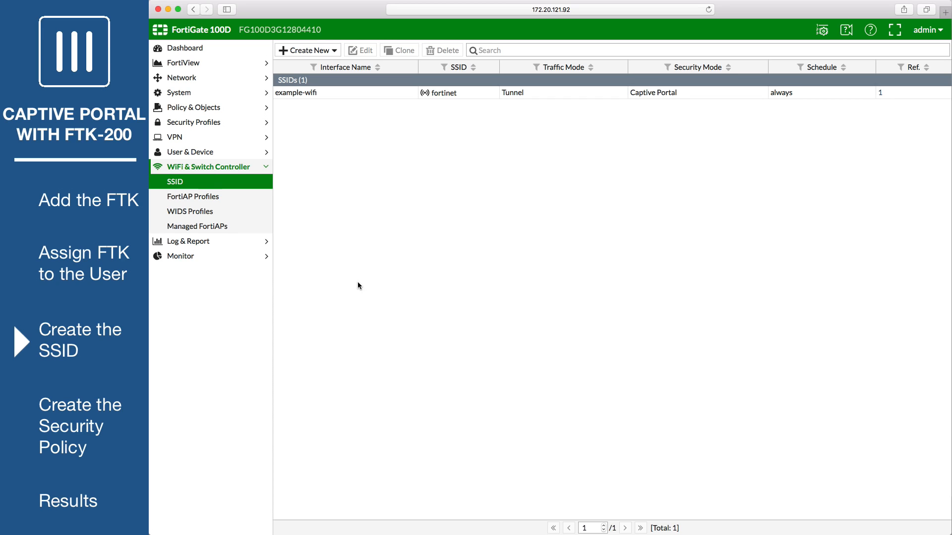
# - In FAP220B-default, enable radio resource provisioning and add example-wifi on both Radio 1 and Radio 2
pyautogui.click(240, 198)
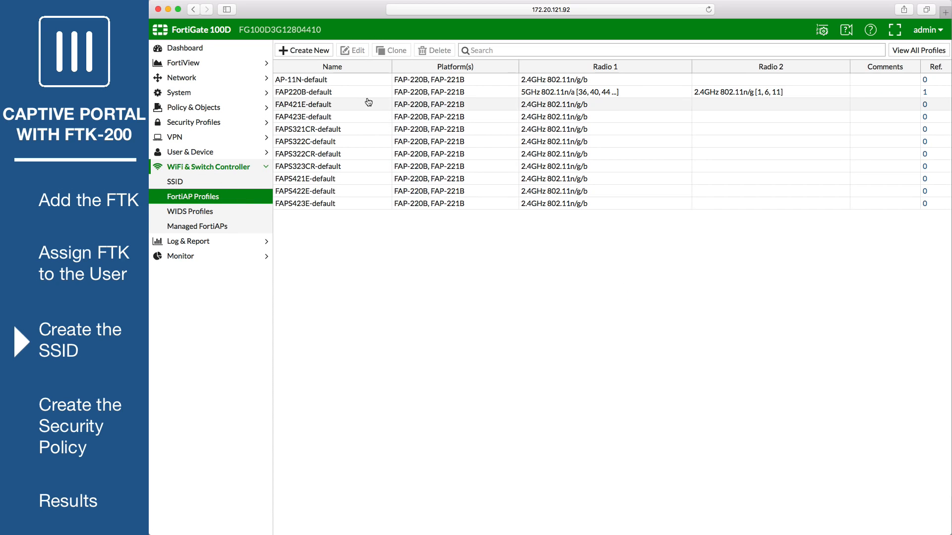
pyautogui.click(352, 93)
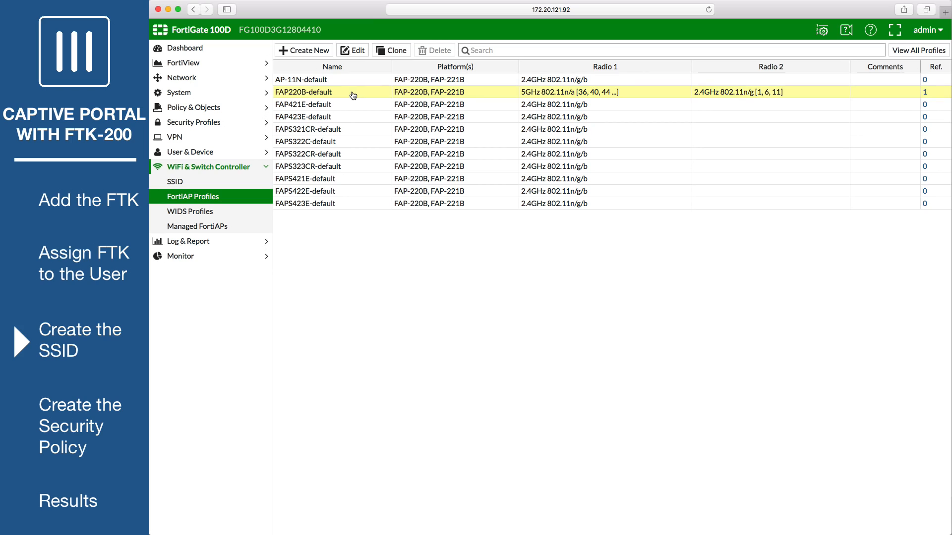
pyautogui.click(358, 51)
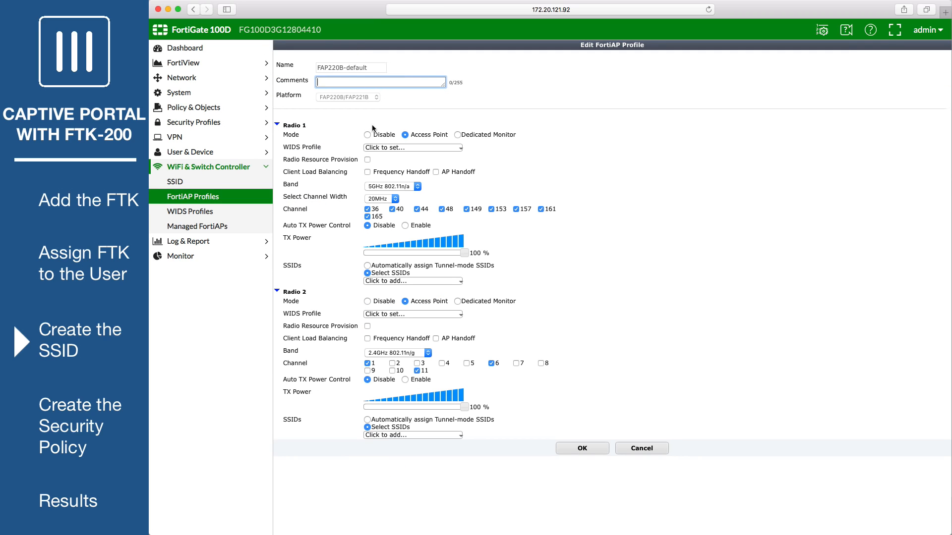
pyautogui.click(367, 159)
pyautogui.click(459, 279)
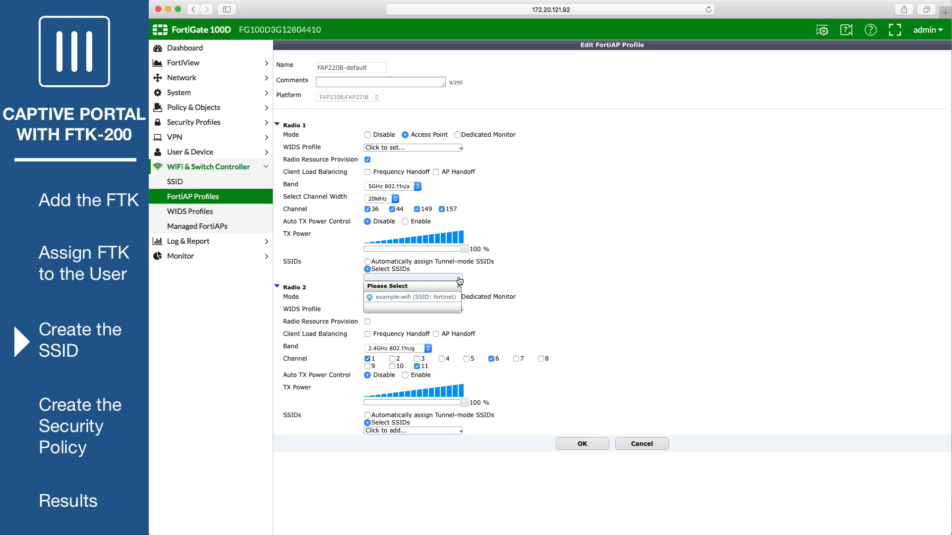
pyautogui.click(430, 297)
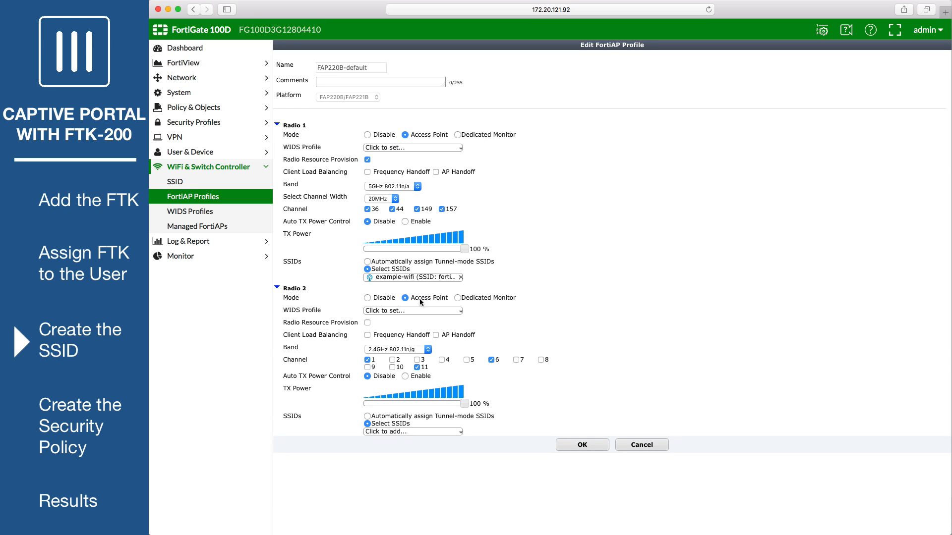
pyautogui.click(367, 323)
pyautogui.click(446, 431)
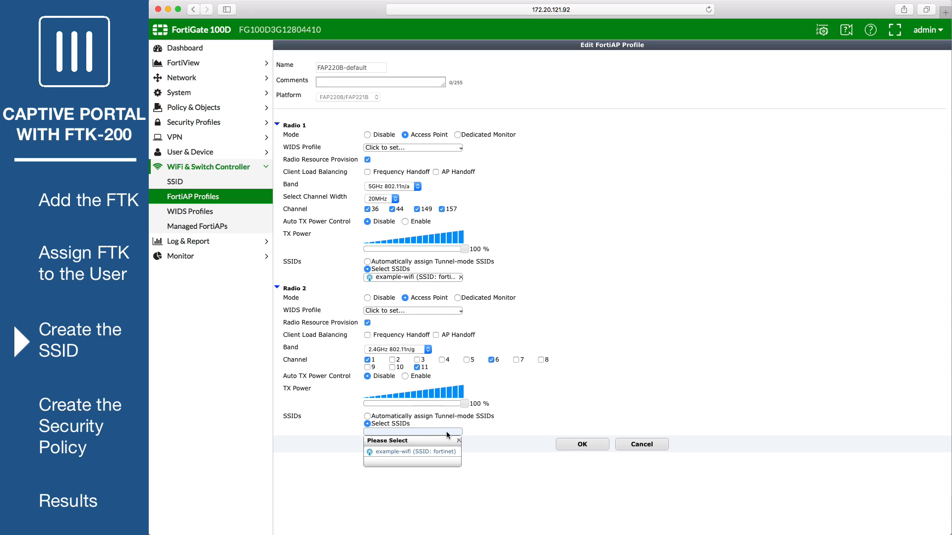
pyautogui.click(430, 451)
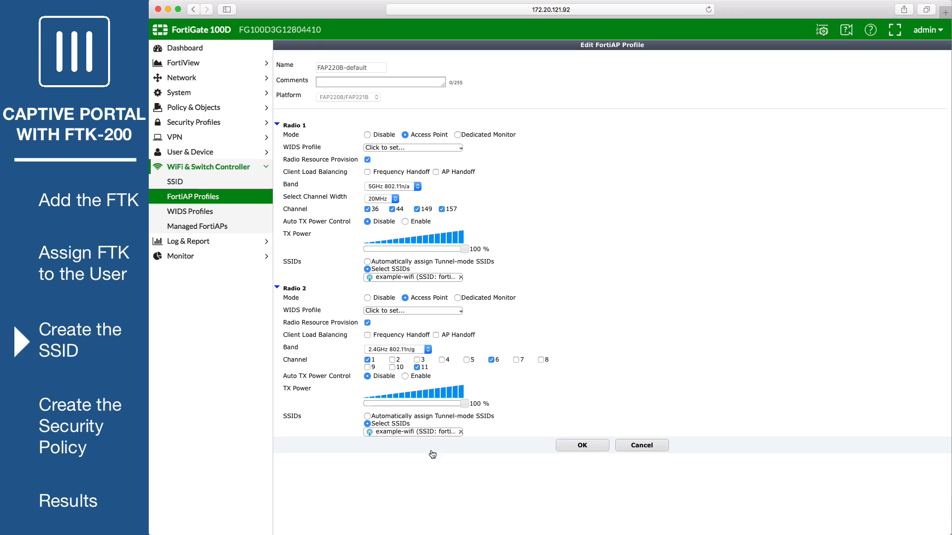
pyautogui.click(582, 445)
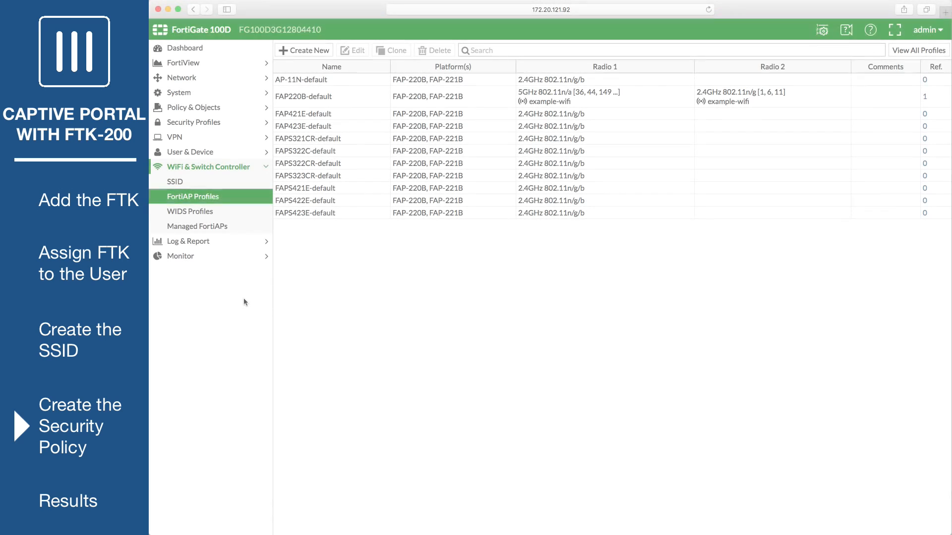
# - Create address example-wifi-net for subnet 10.10.12.0/24 on the example-wifi interface
pyautogui.click(237, 109)
pyautogui.click(214, 287)
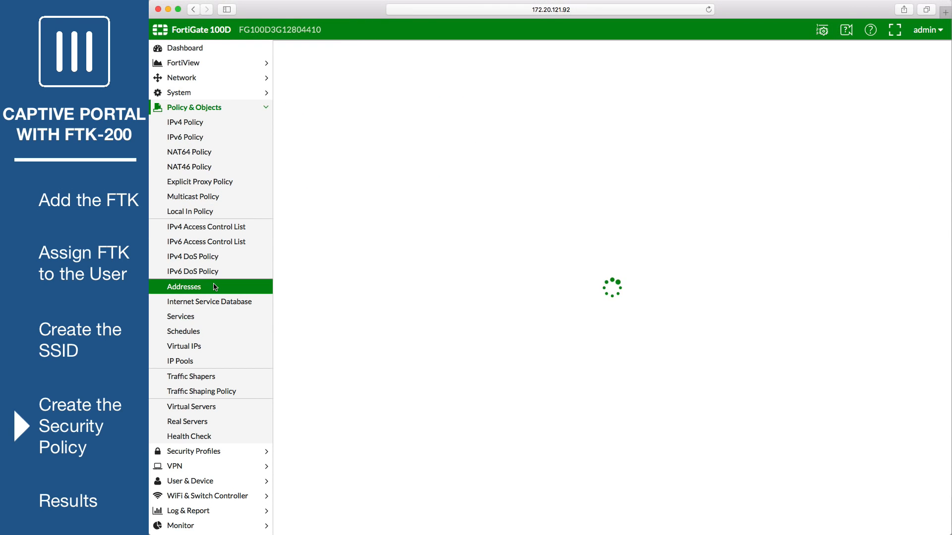
pyautogui.click(329, 51)
pyautogui.click(327, 64)
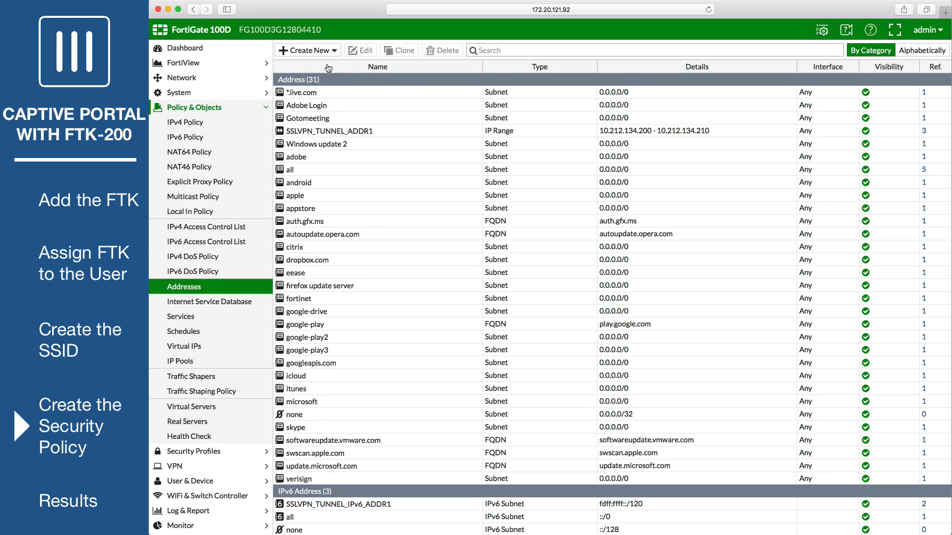
pyautogui.click(398, 85)
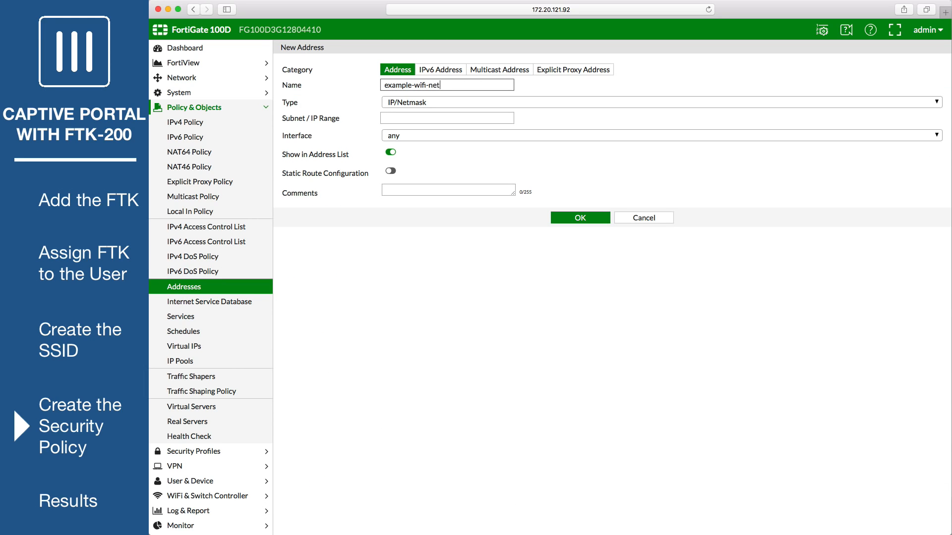
pyautogui.click(404, 117)
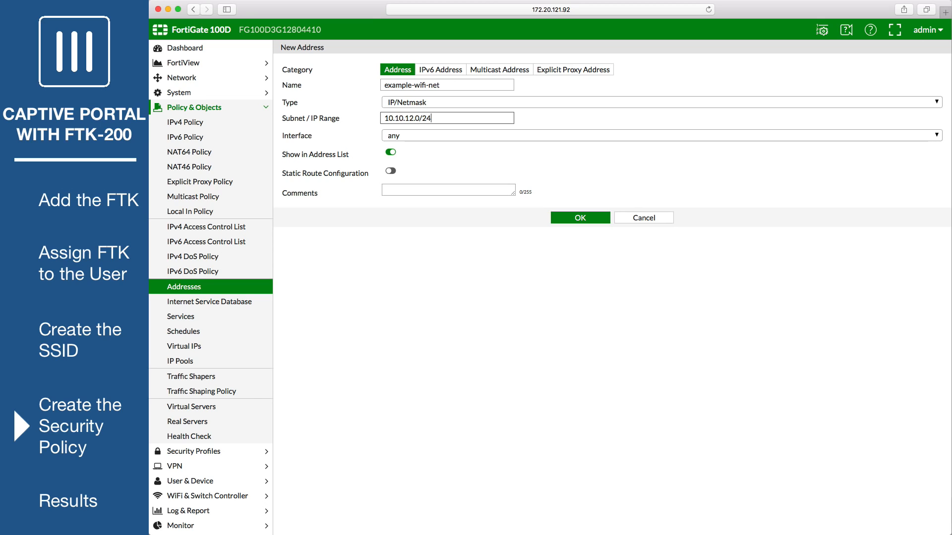
pyautogui.click(444, 136)
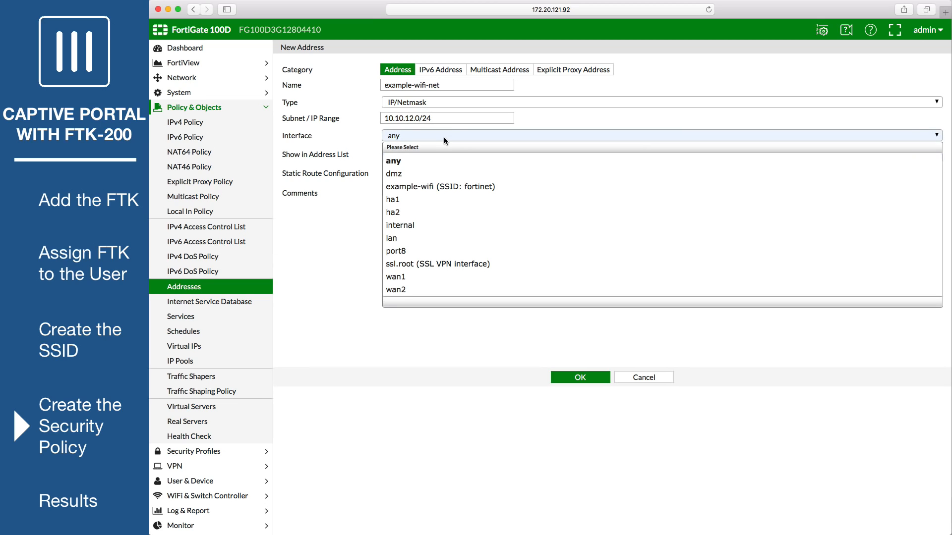
pyautogui.click(477, 184)
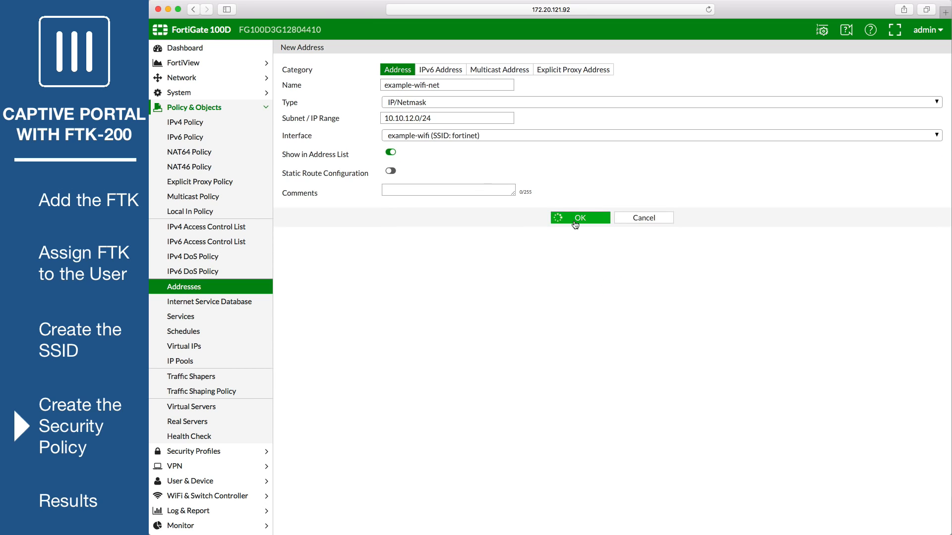
pyautogui.click(573, 218)
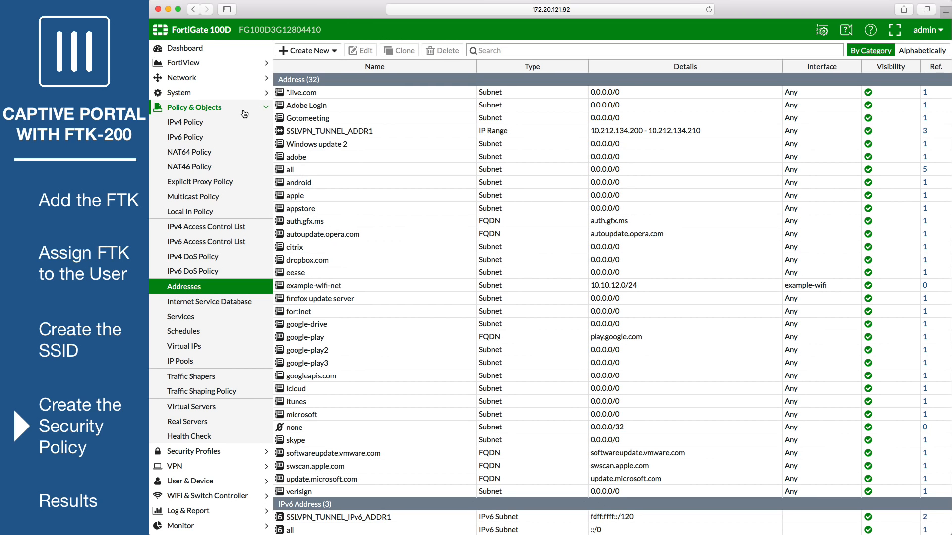
pyautogui.click(217, 124)
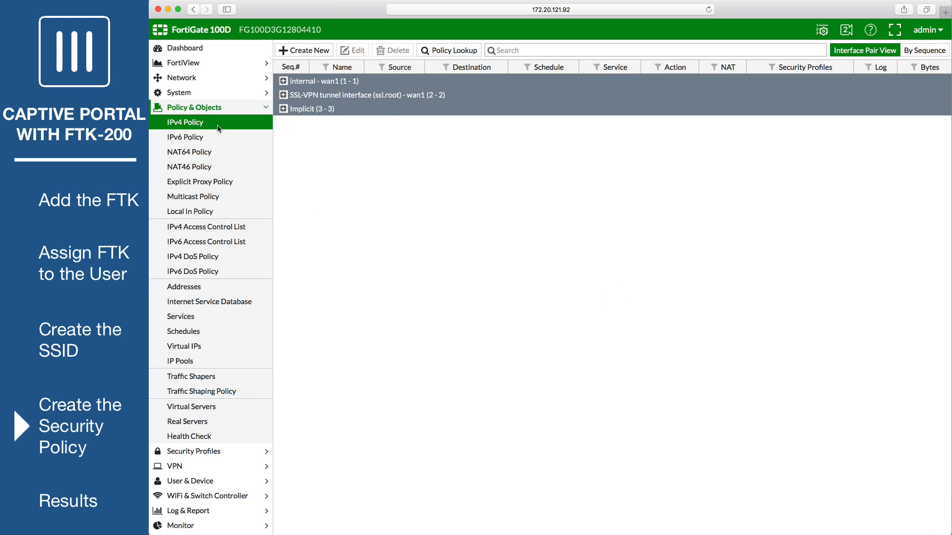
# - Start policy wifi-policy with incoming interface example-wifi and outgoing interface wan1
pyautogui.click(321, 53)
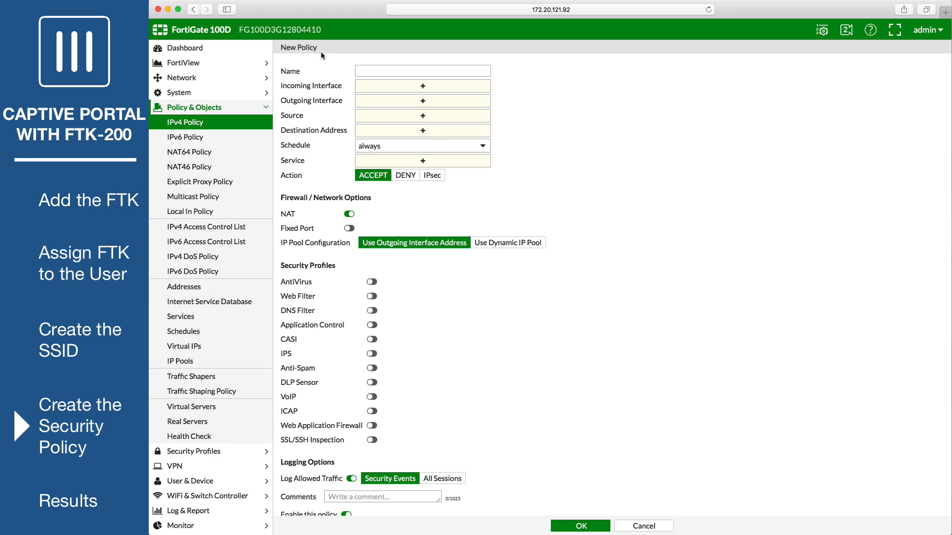
pyautogui.click(384, 69)
pyautogui.write('wifi-policy')
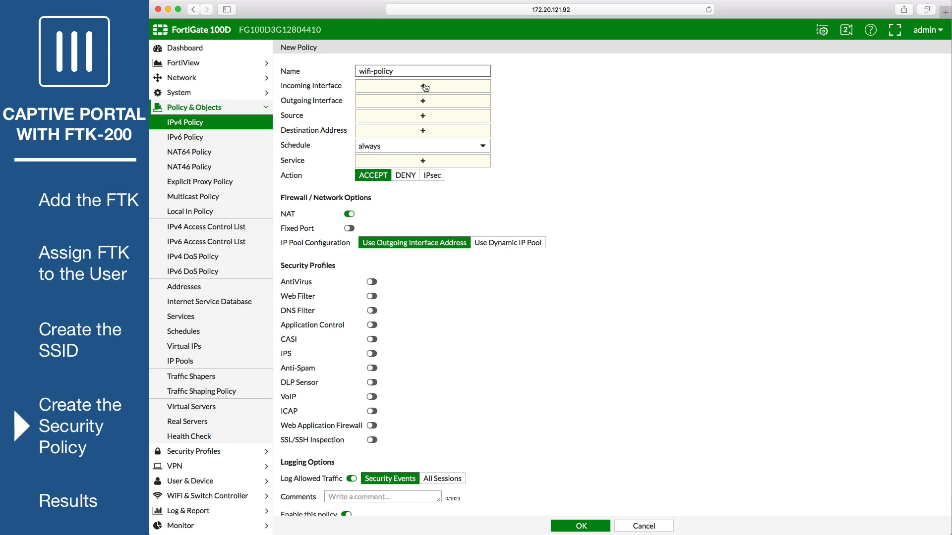
pyautogui.click(424, 87)
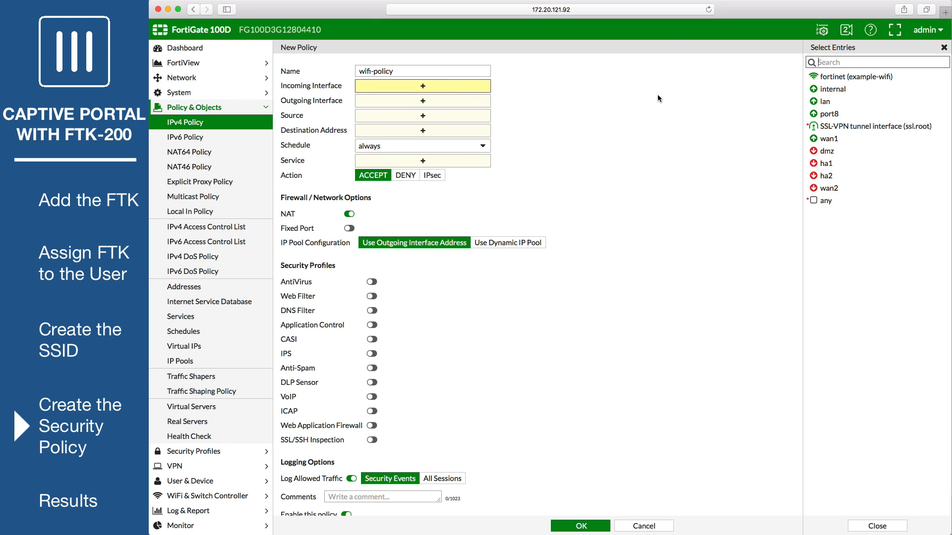
pyautogui.click(842, 76)
pyautogui.click(423, 102)
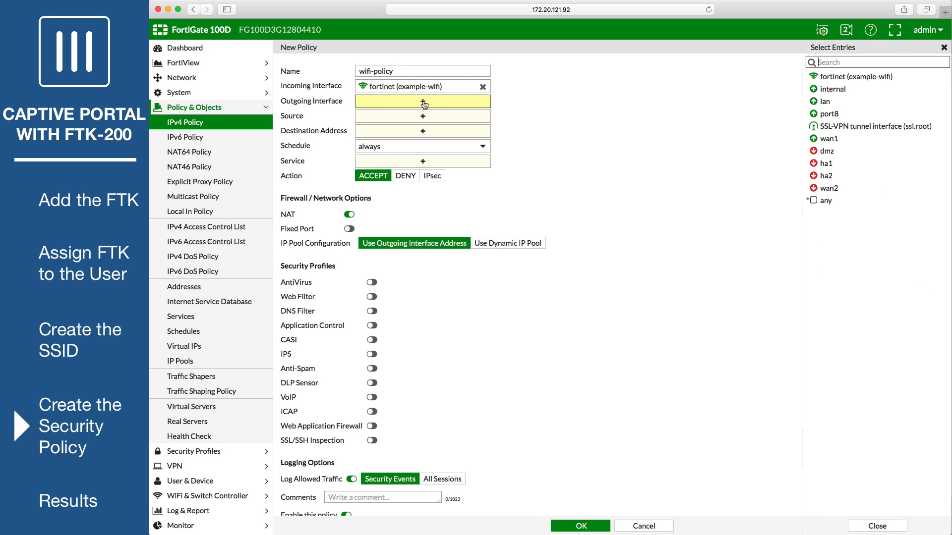
pyautogui.click(829, 139)
# - Set sources example-wifi-net and wifi-group, destination all, service ALL, and save the policy
pyautogui.click(442, 120)
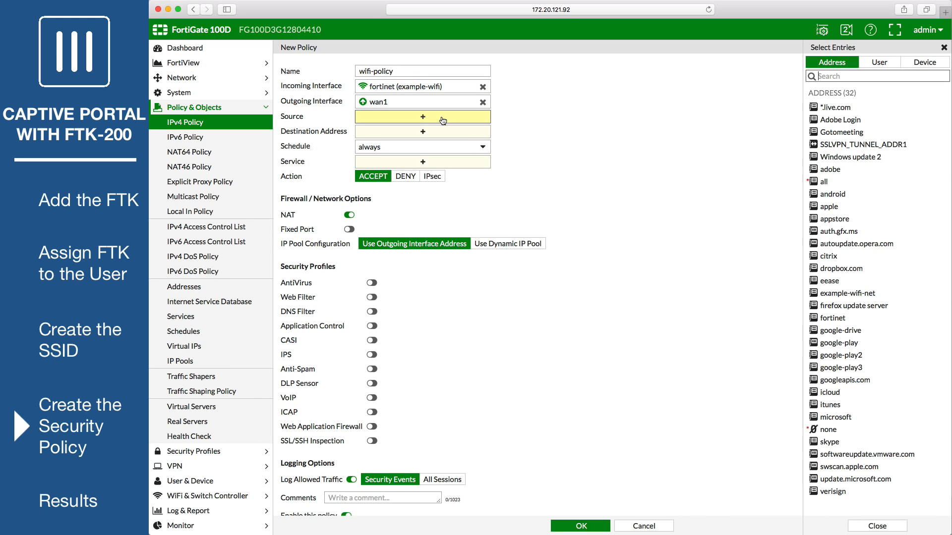
pyautogui.click(853, 296)
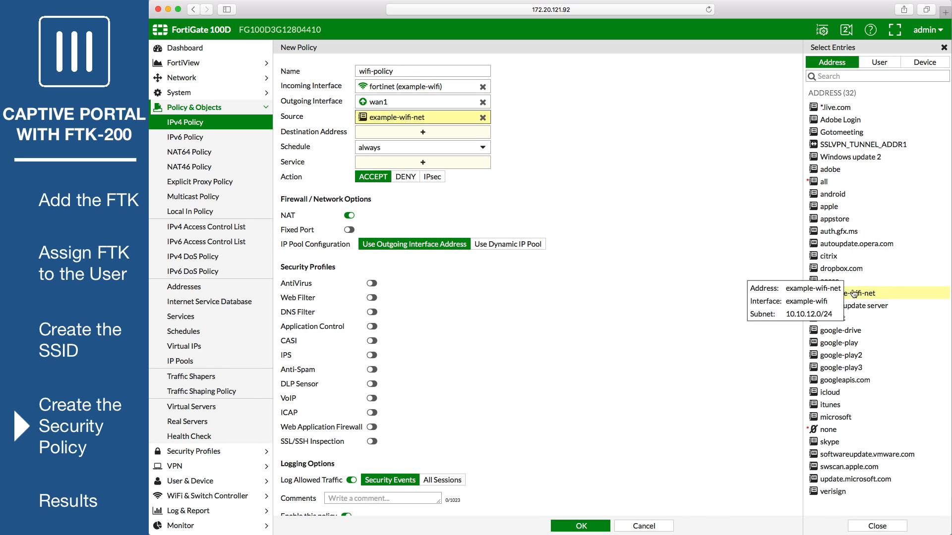
pyautogui.click(879, 62)
pyautogui.click(837, 235)
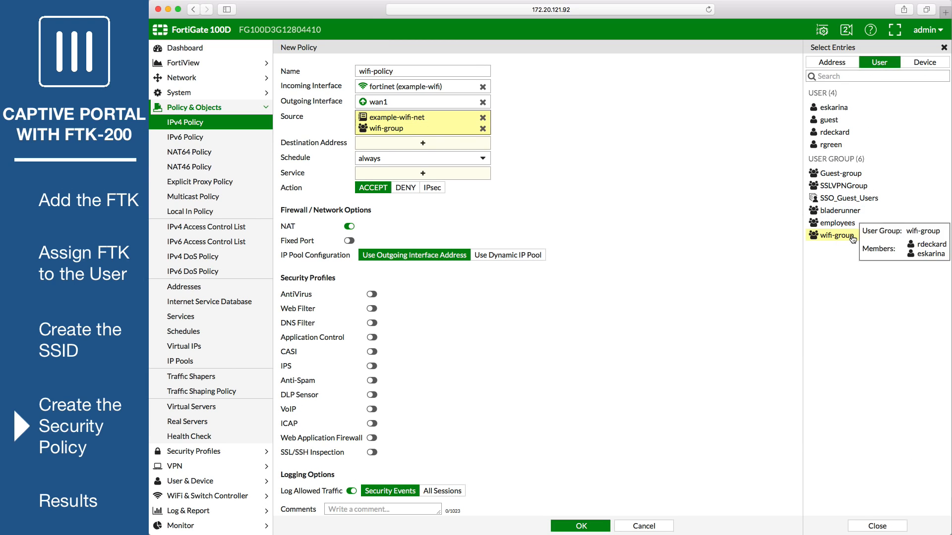
pyautogui.click(486, 144)
pyautogui.click(839, 171)
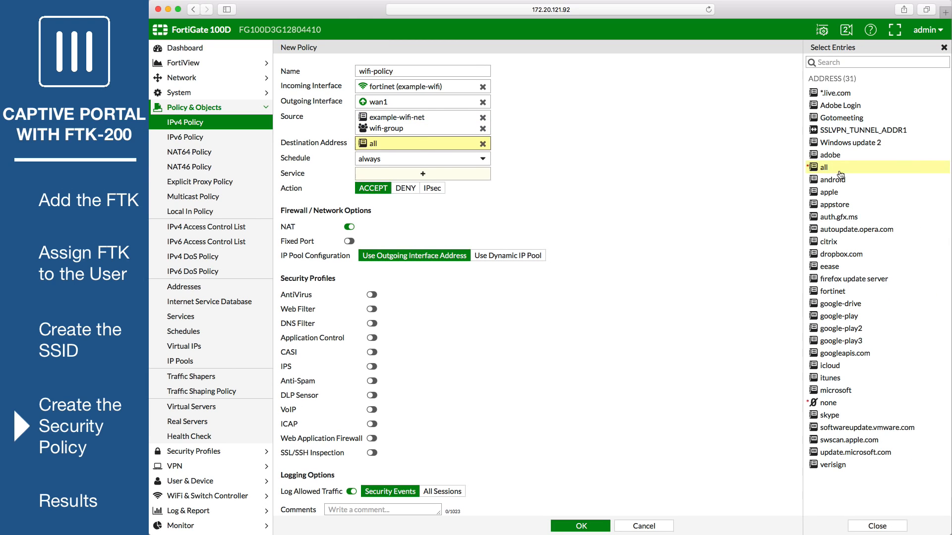
pyautogui.click(445, 175)
pyautogui.scroll(-2, 669, 201)
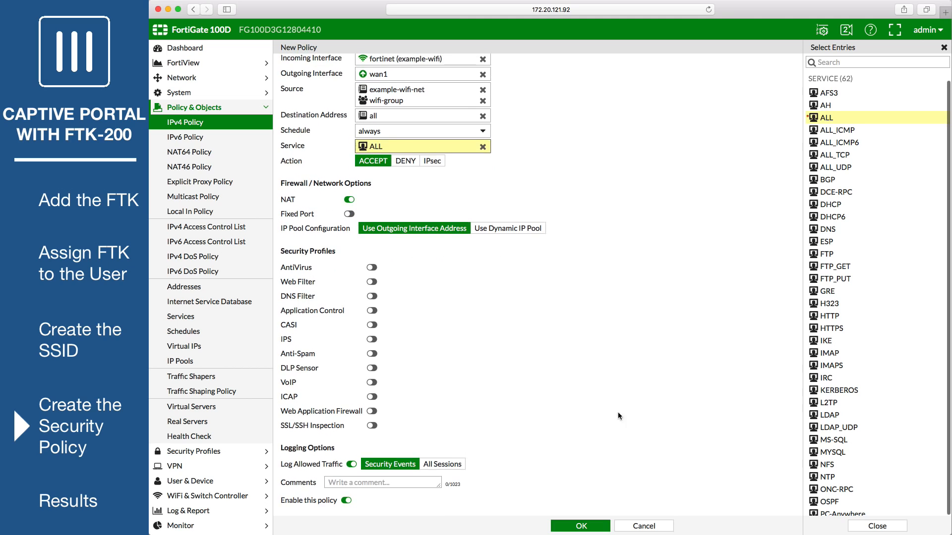
pyautogui.click(571, 525)
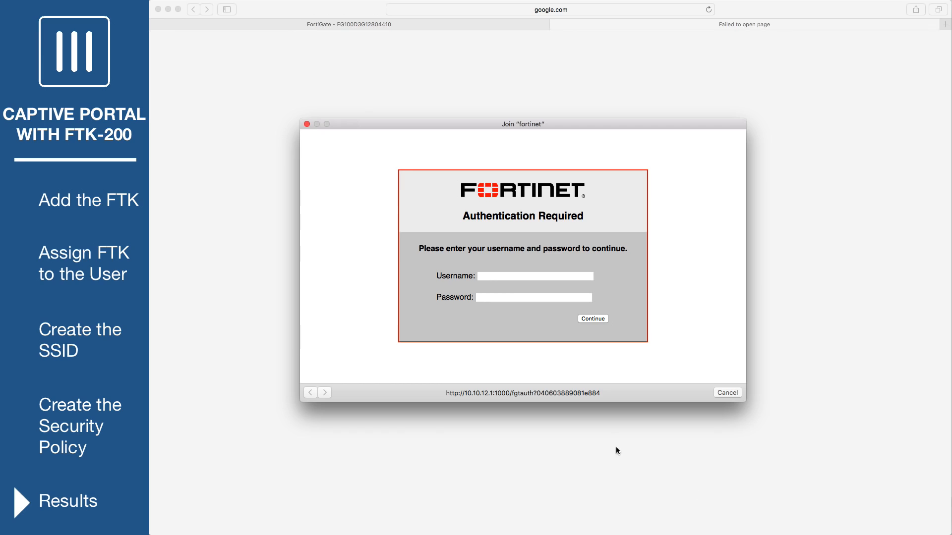
# - Log in to the portal with the user's username, password and FortiToken code, then dismiss the Success page
pyautogui.click(514, 275)
pyautogui.write('eskarina')
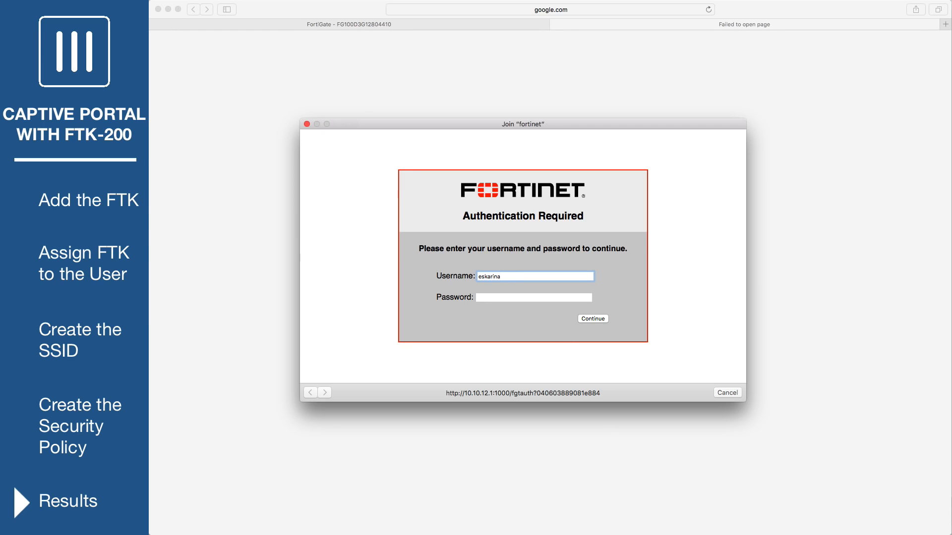
pyautogui.press('Tab')
pyautogui.write('•••')
pyautogui.click(591, 321)
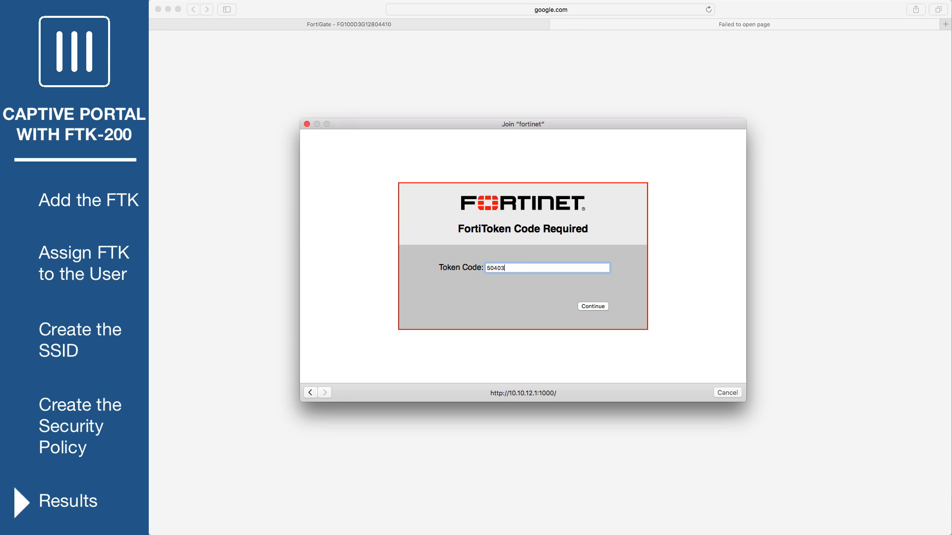
pyautogui.click(594, 306)
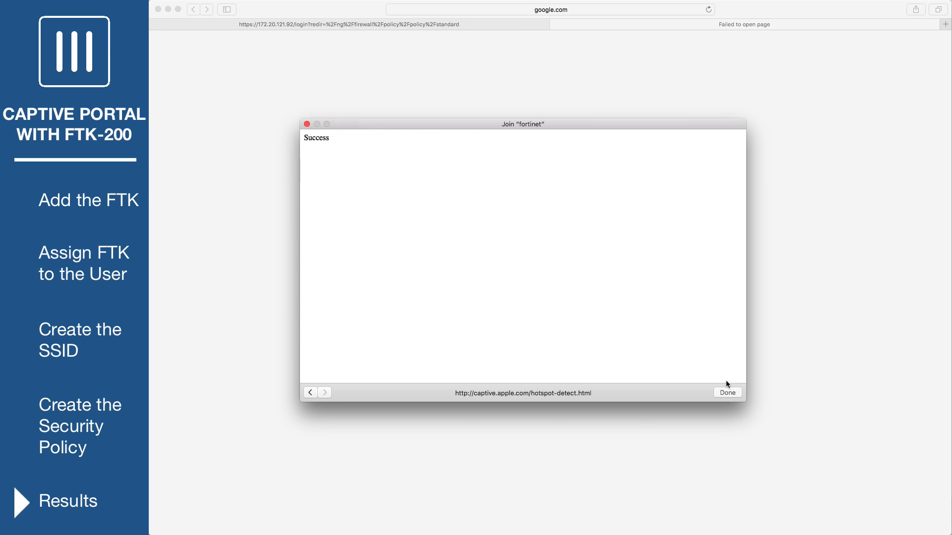
pyautogui.click(729, 394)
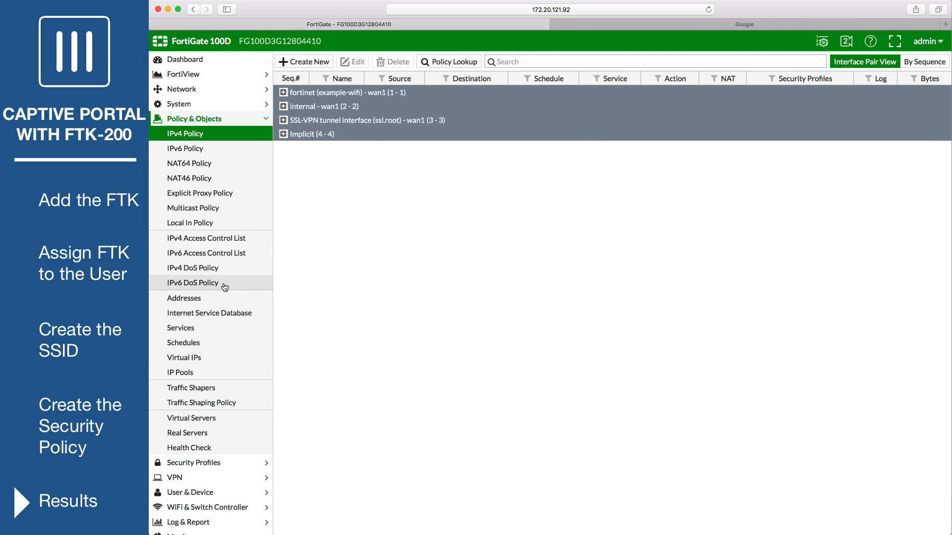
# - Open the WiFi Client Monitor under Monitor to view the connected token-authenticated client
pyautogui.scroll(-1, 255, 280)
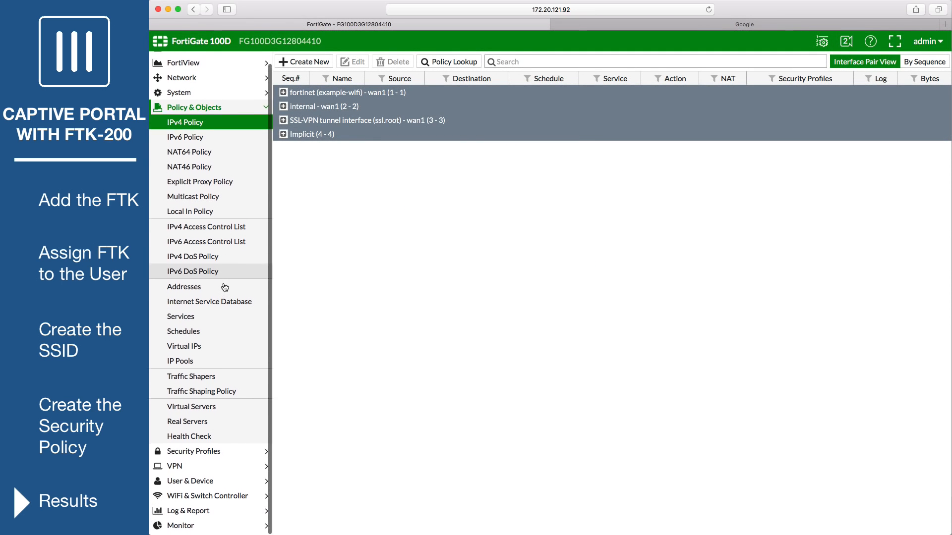
pyautogui.click(213, 527)
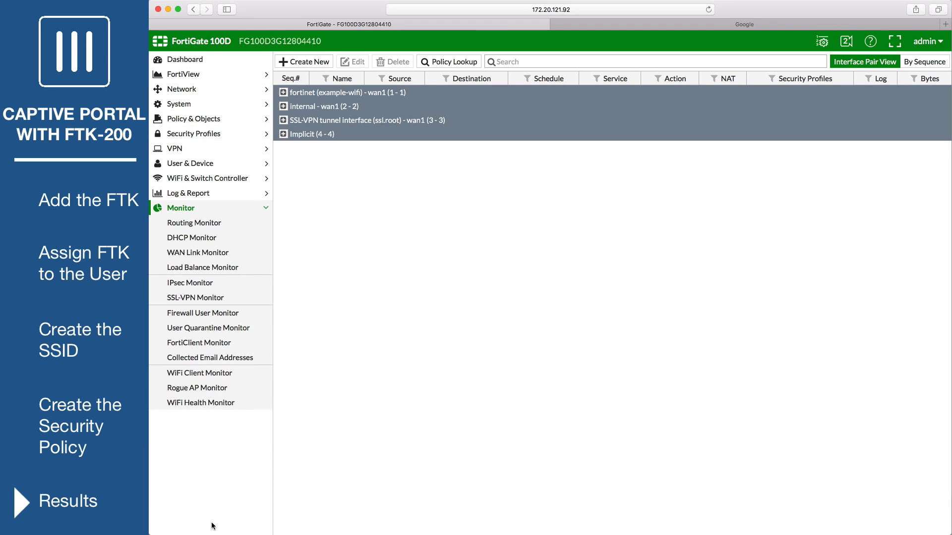
pyautogui.click(227, 374)
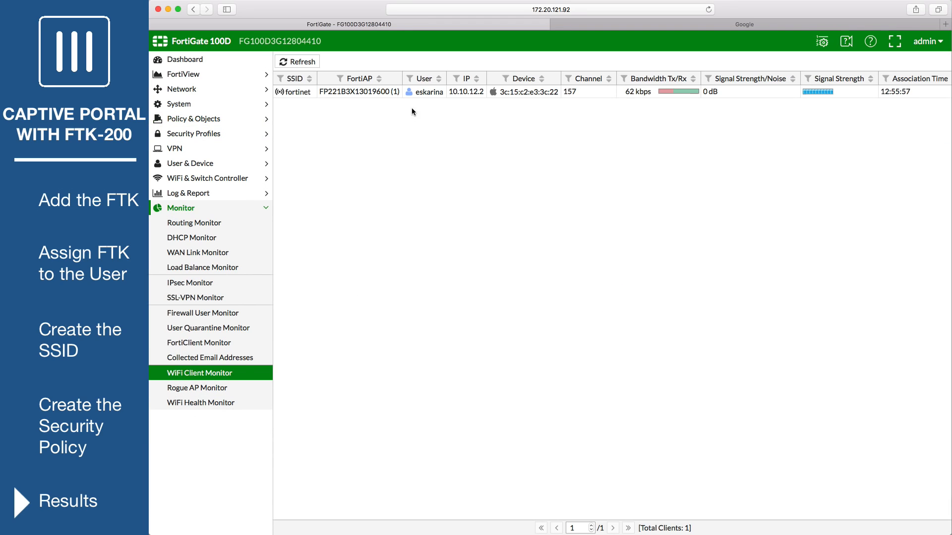